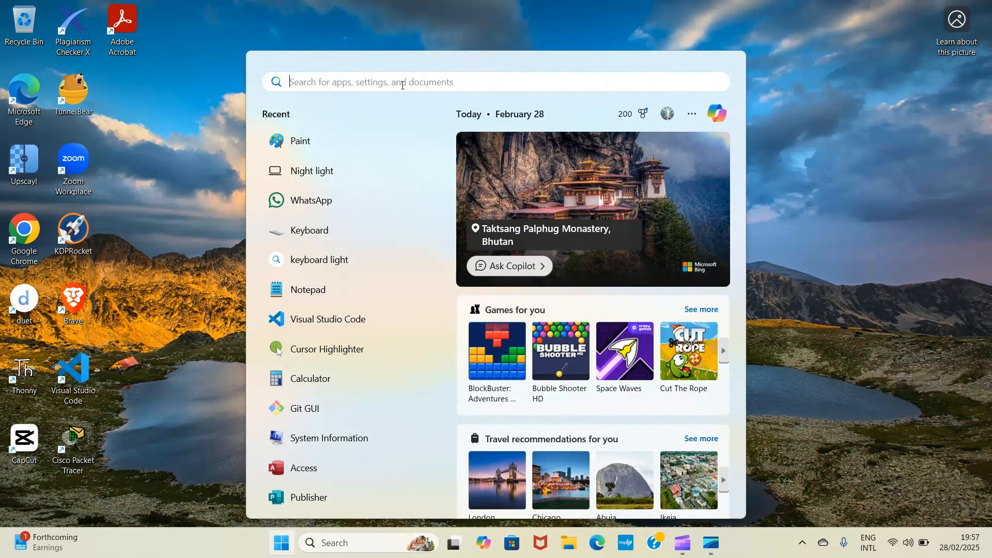
- Open Word, create a blank document and dismiss the subscription notice
type("Word")
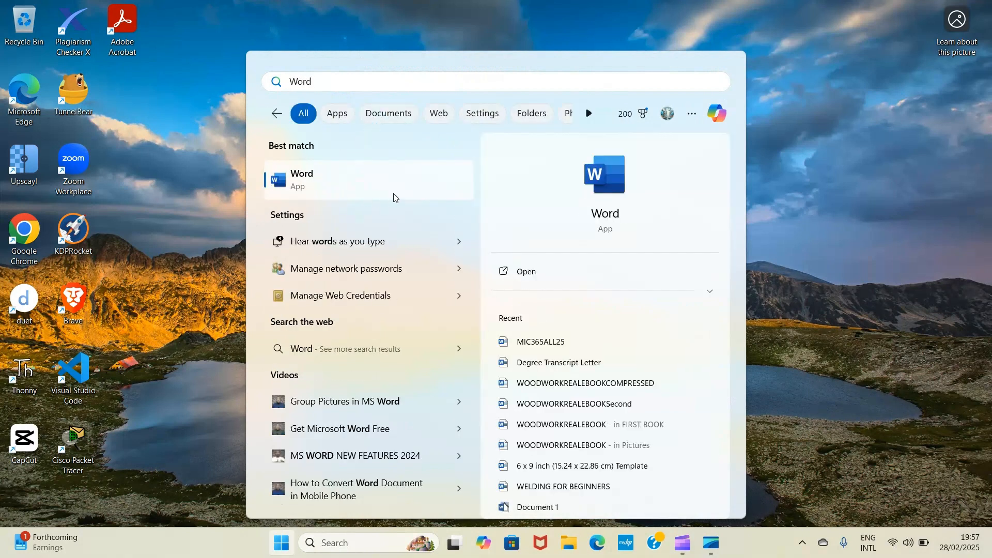
left_click(324, 192)
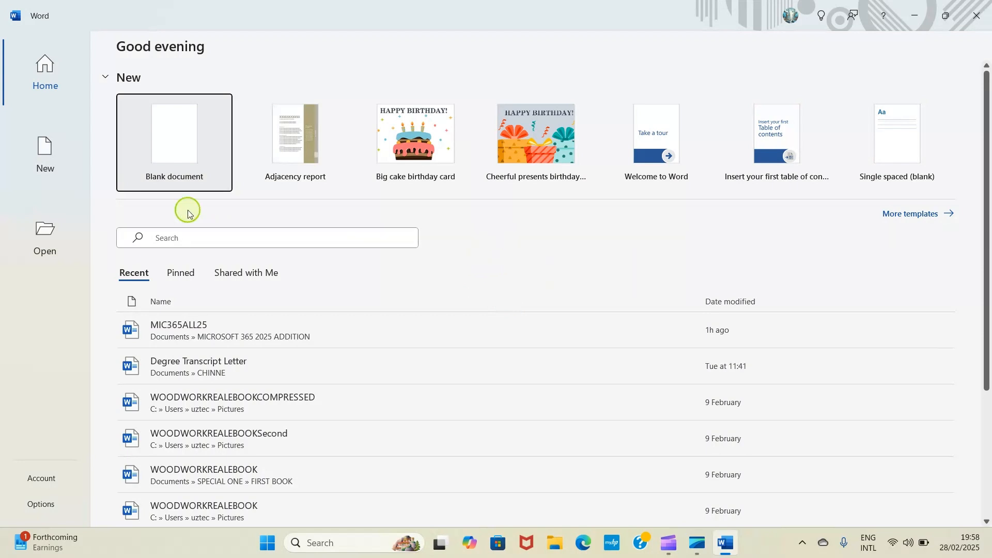
left_click(165, 142)
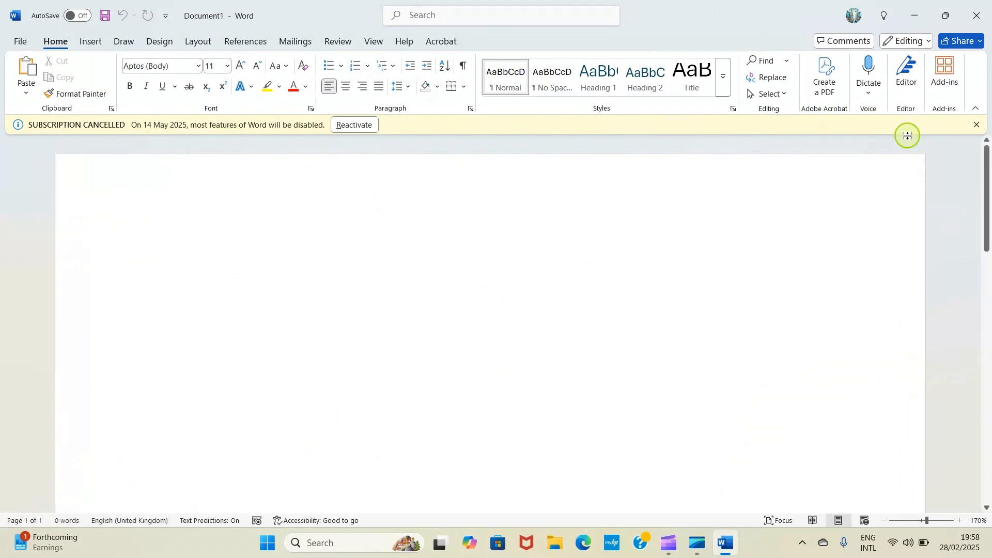
left_click(975, 127)
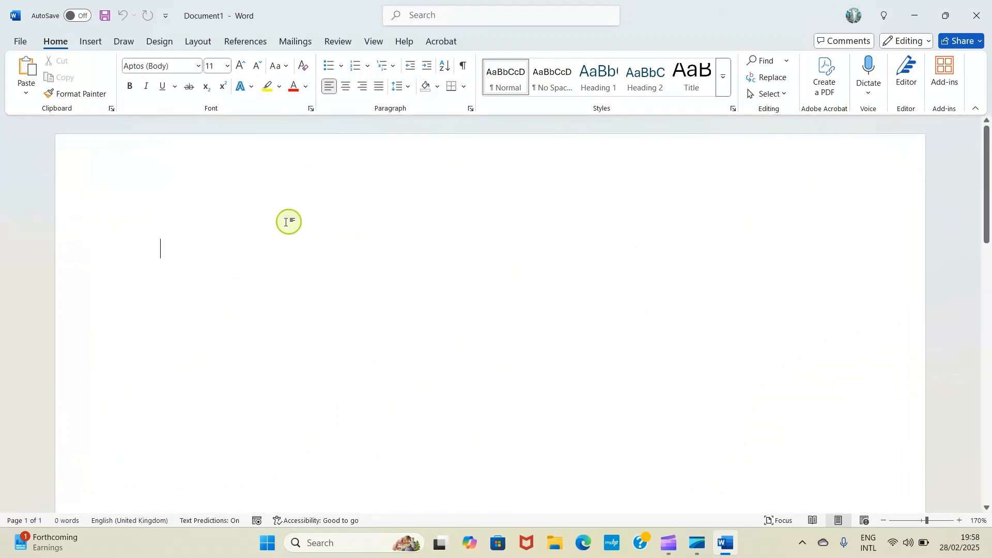
- Draw a rectangle about 1.58" high and 5.27" wide in the upper part of the page
left_click(959, 522)
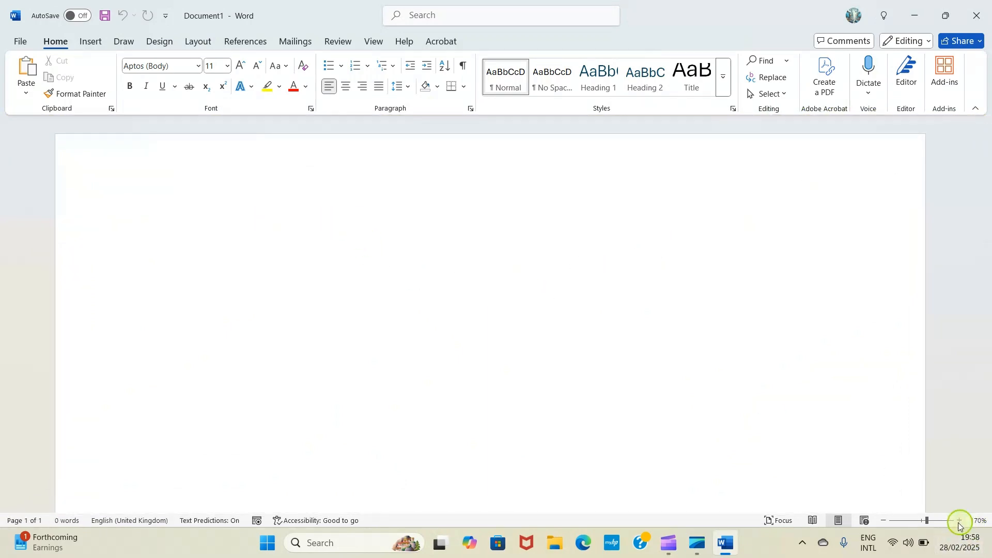
left_click(926, 522)
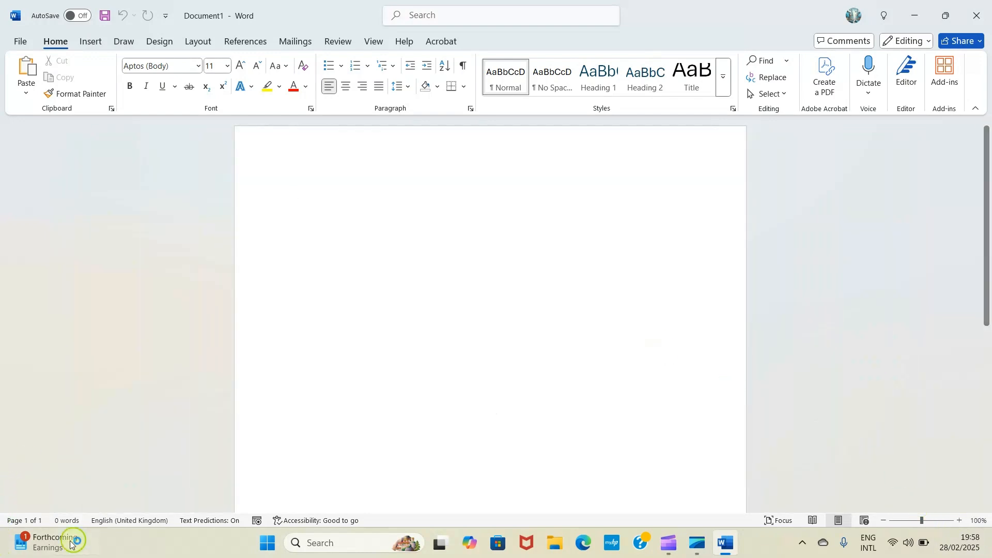
left_click(89, 43)
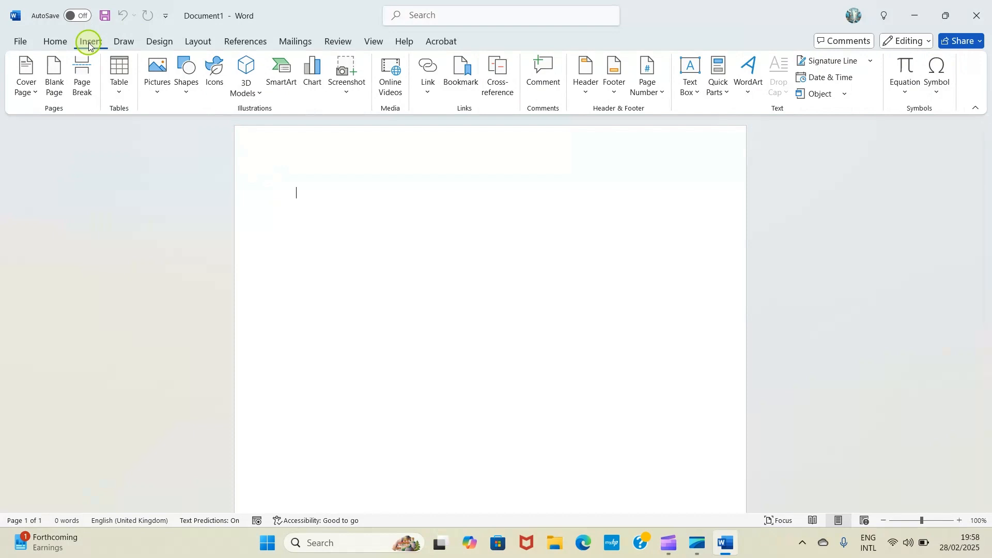
left_click(187, 92)
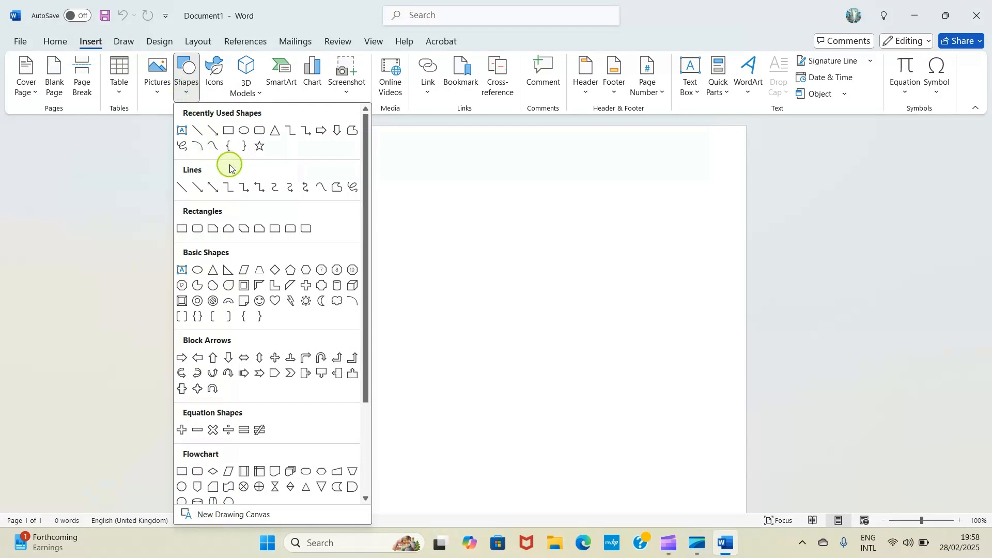
left_click(229, 134)
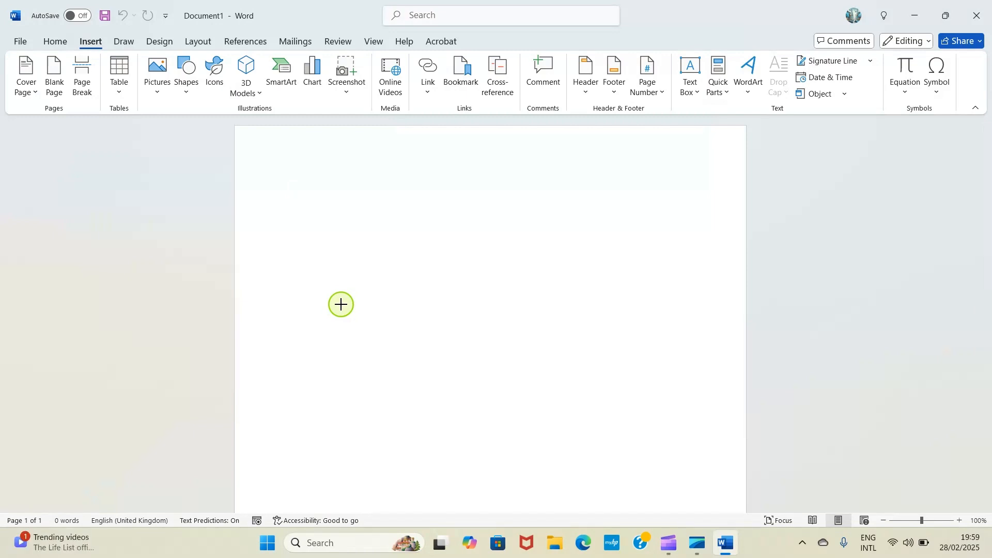
mouse_move(341, 305)
left_mouse_down()
mouse_move(533, 467)
mouse_move(596, 476)
mouse_move(650, 417)
mouse_move(636, 385)
mouse_move(662, 389)
mouse_move(669, 403)
left_mouse_up()
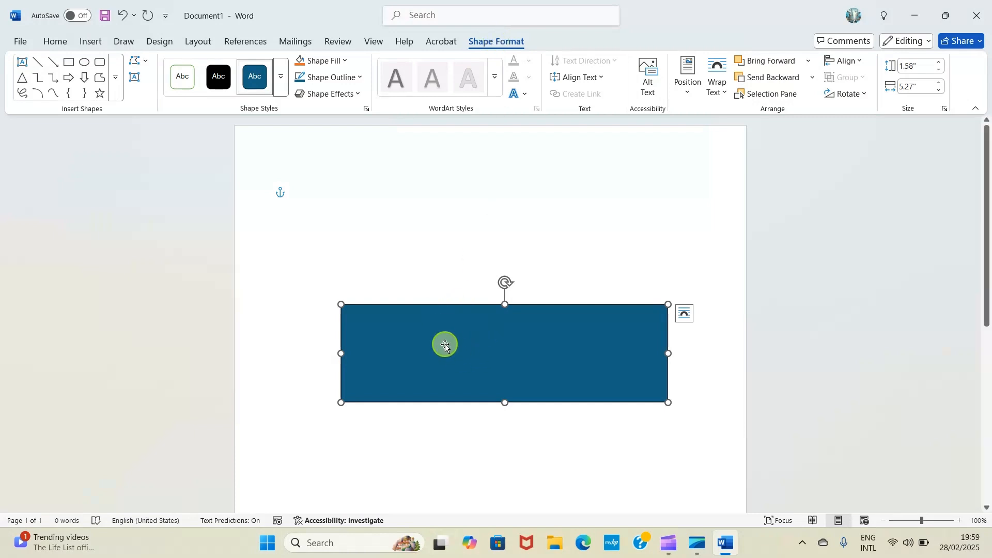
left_click(283, 79)
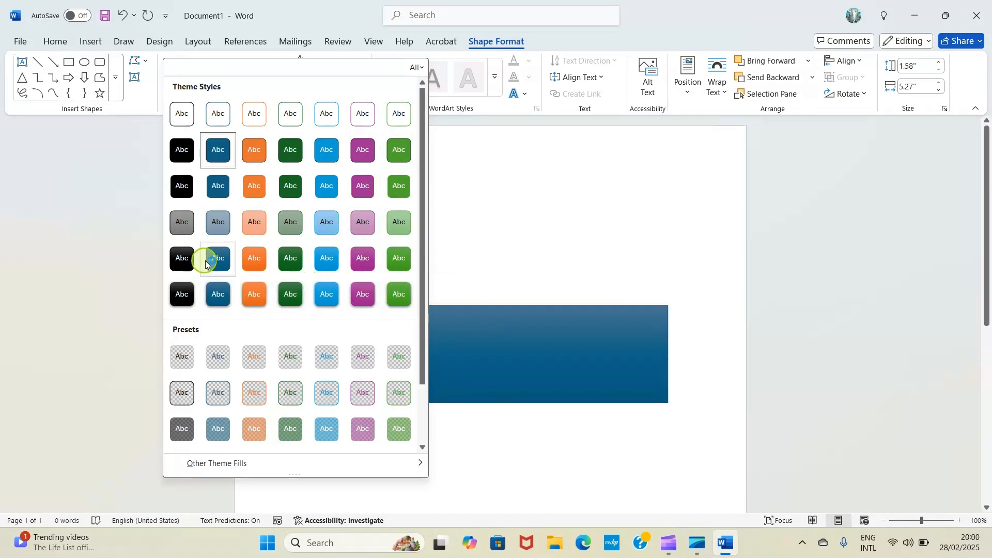
left_click(419, 67)
left_click(527, 215)
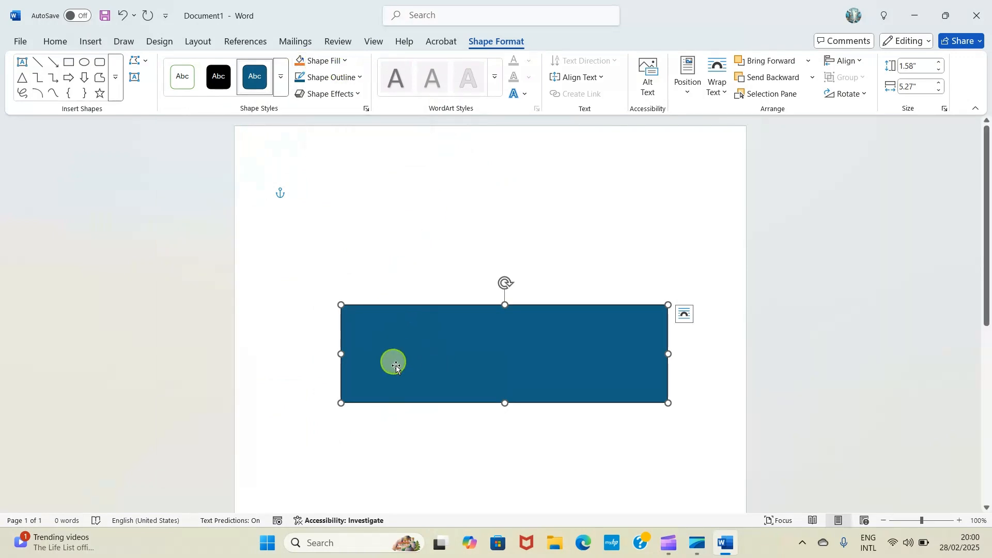
- Remove the rectangle's fill and give it a 3 pt outline in standard green
left_click(344, 61)
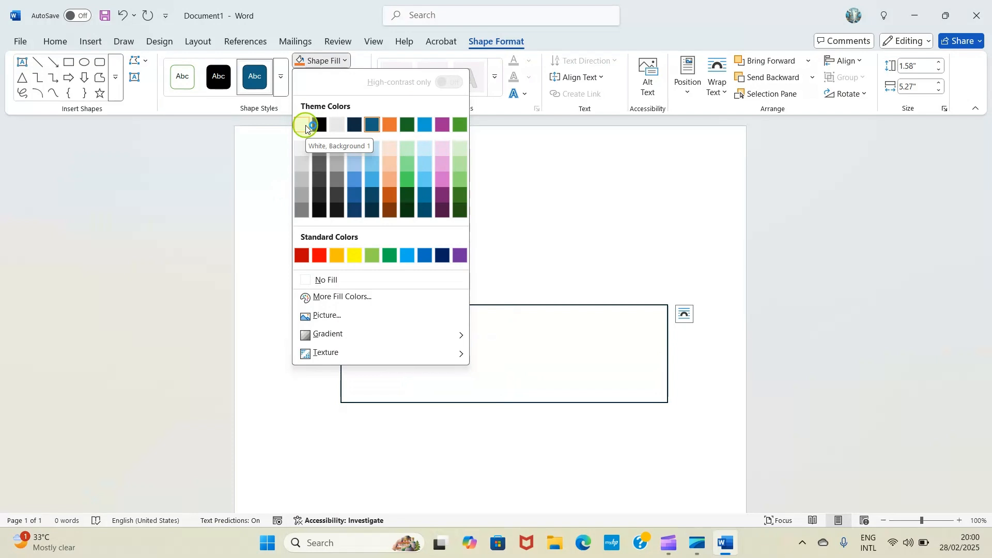
left_click(308, 282)
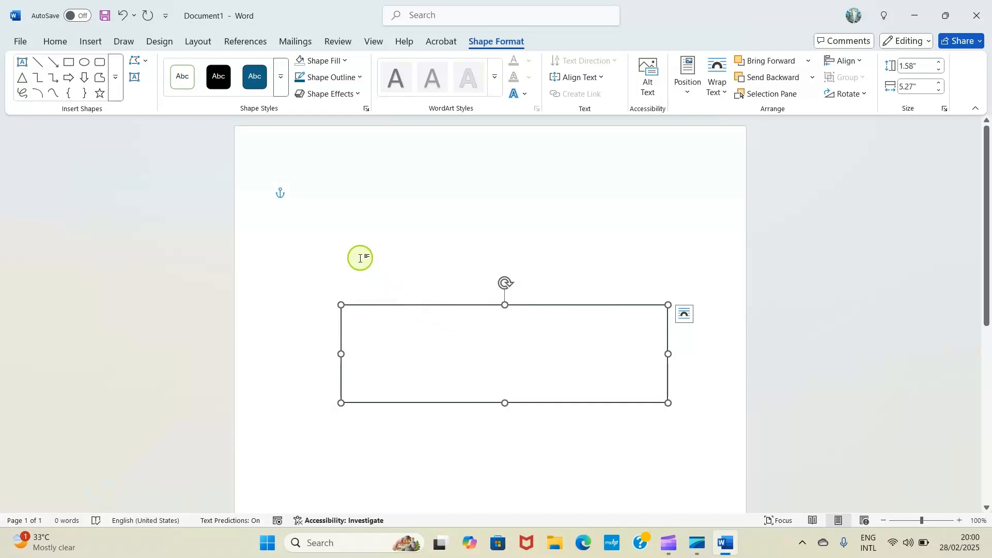
left_click(360, 77)
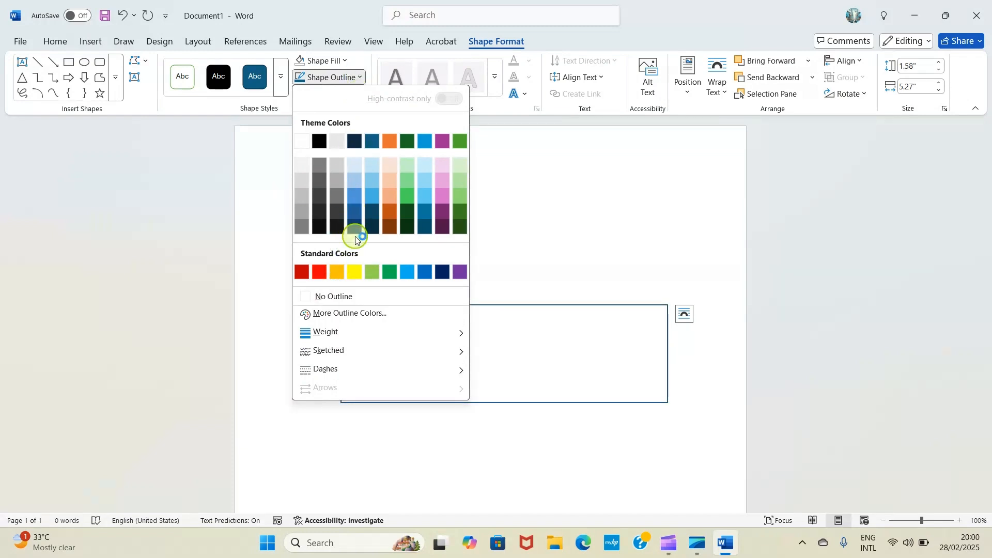
left_click(389, 271)
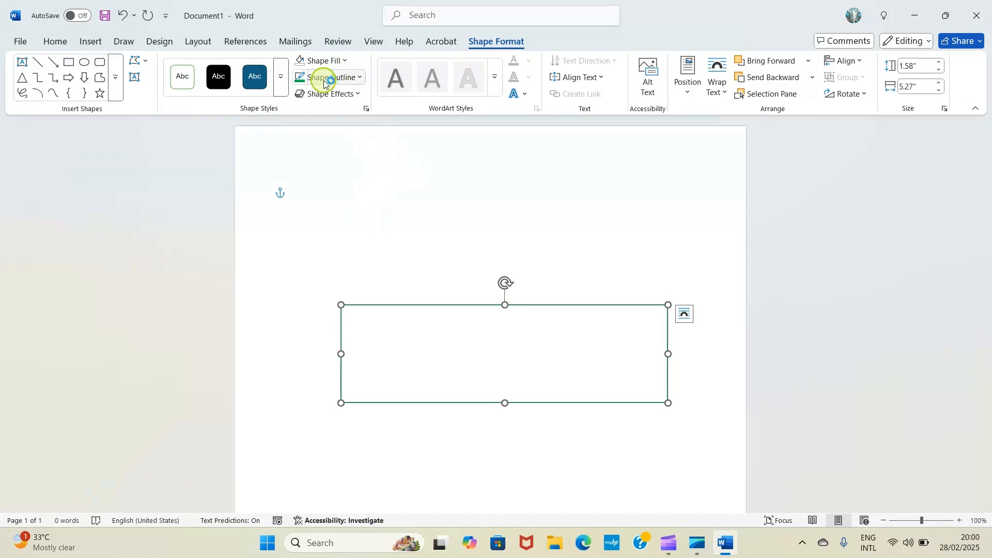
left_click(358, 79)
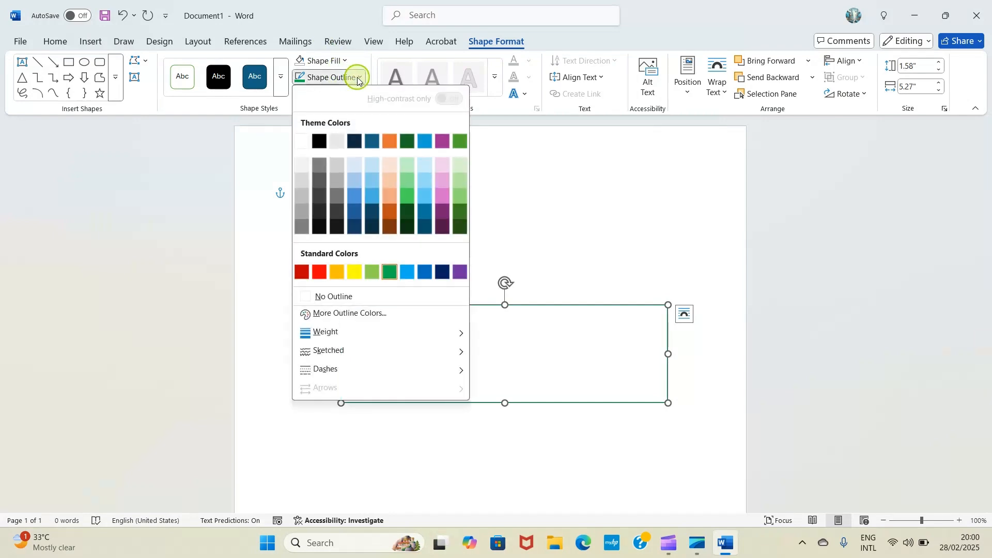
mouse_move(332, 334)
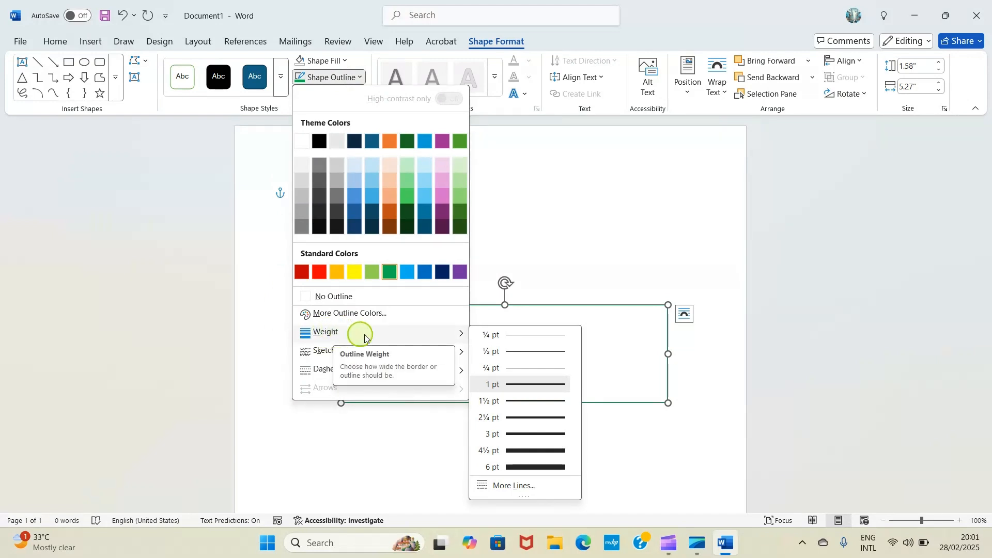
left_click(524, 434)
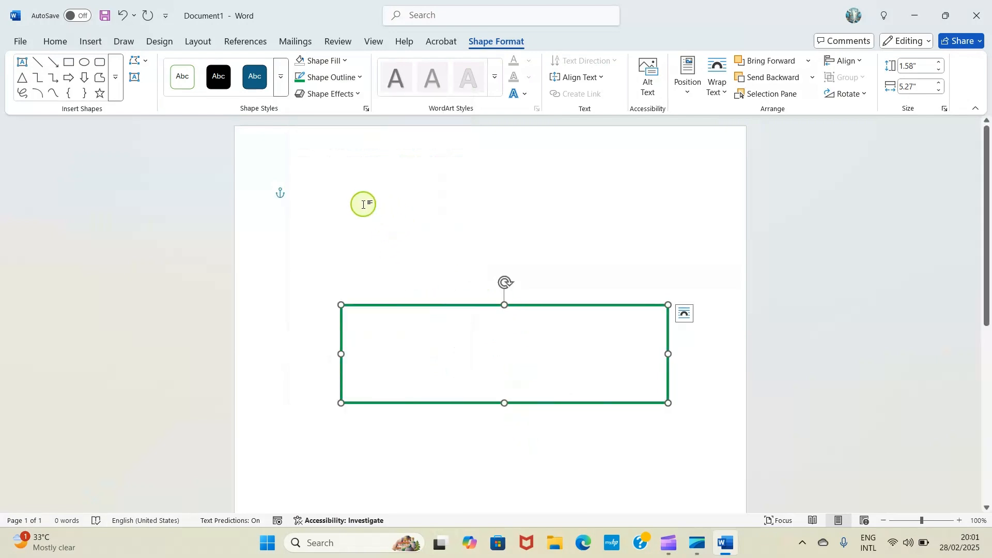
- Draw a cylinder about 1.98" high and 2.29" wide on the page below the green rectangle
scroll(414, 329, "down", 3)
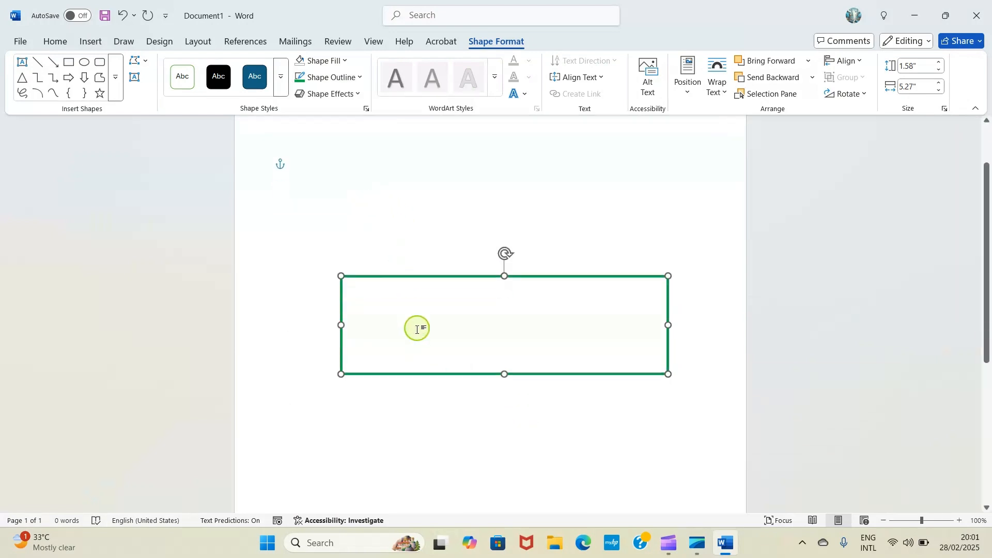
scroll(408, 332, "up", 1)
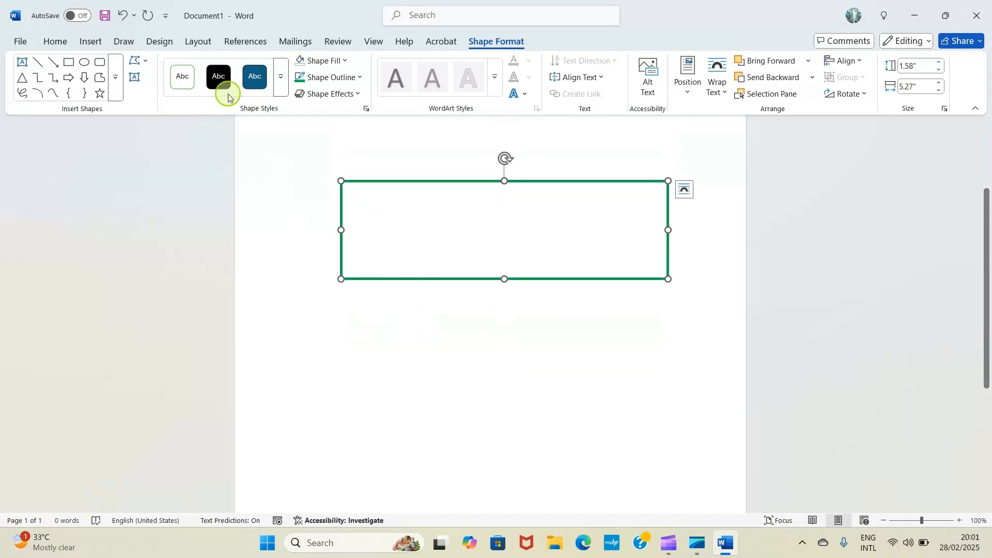
left_click(86, 41)
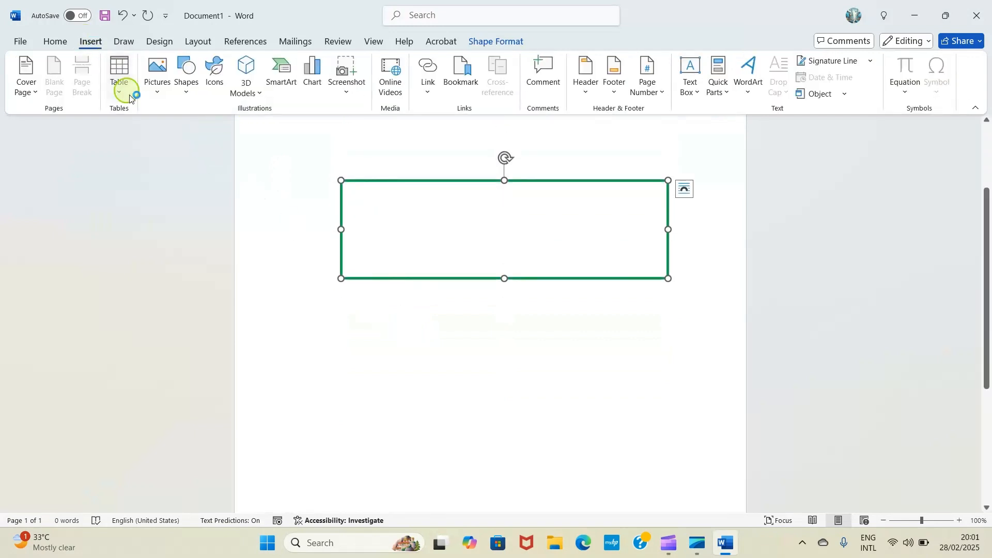
left_click(181, 95)
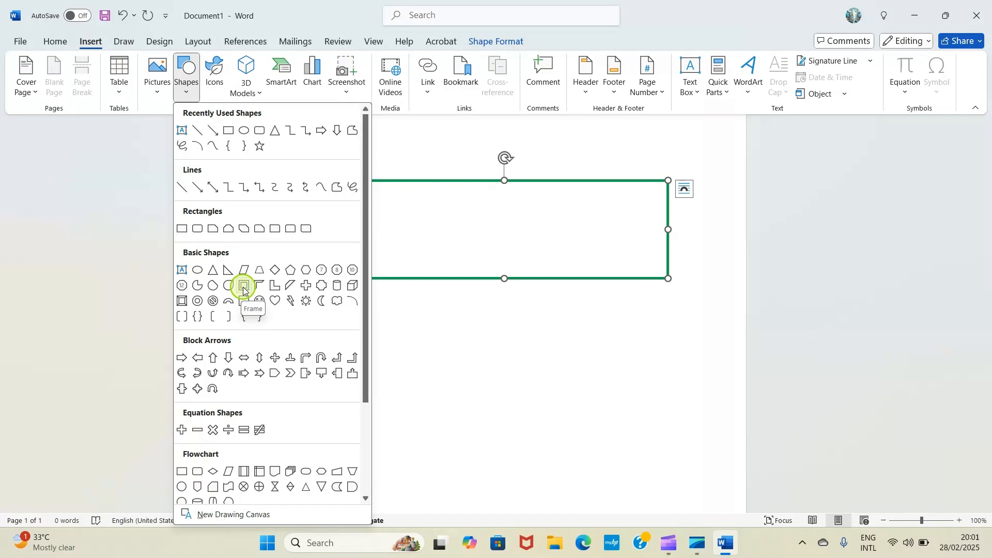
scroll(225, 429, "down", 1)
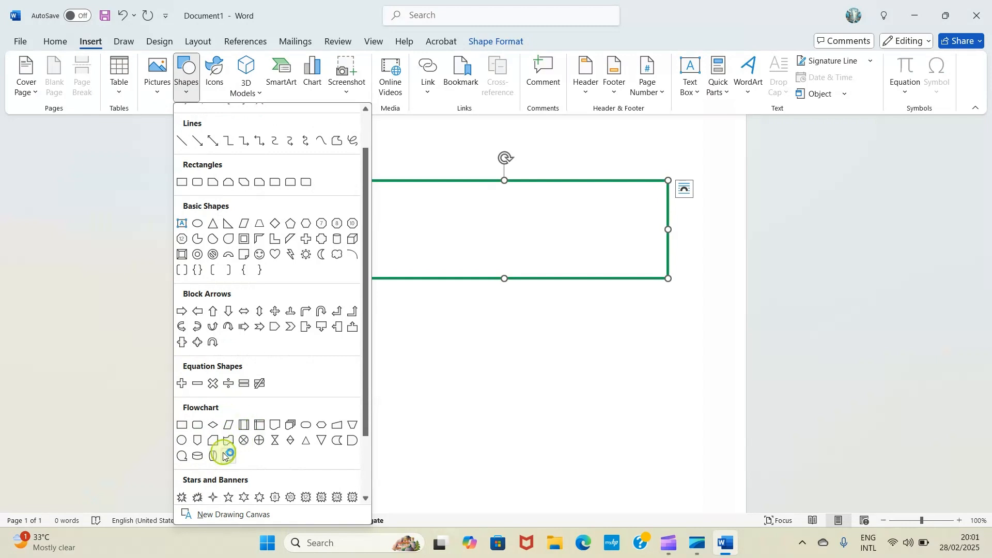
scroll(289, 465, "down", 2)
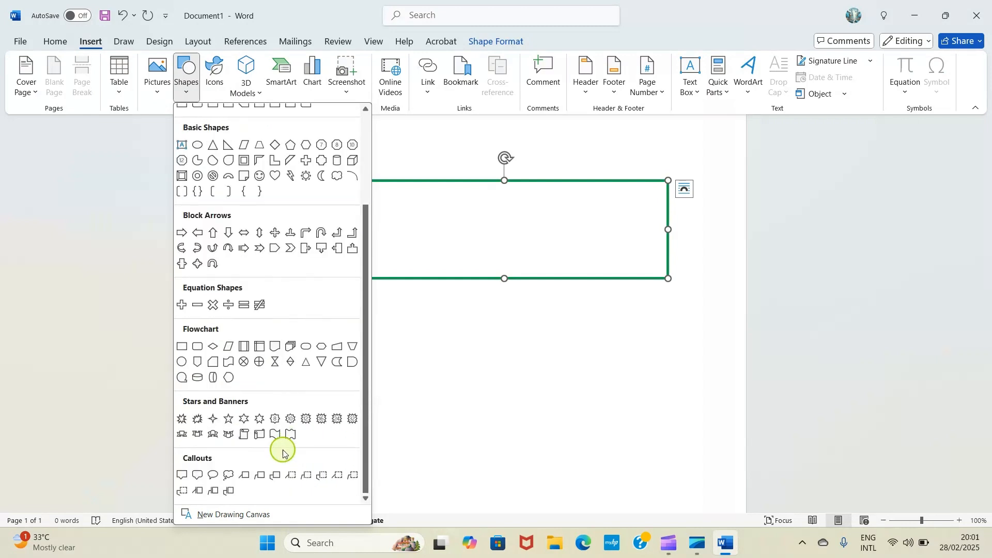
scroll(258, 341, "up", 1)
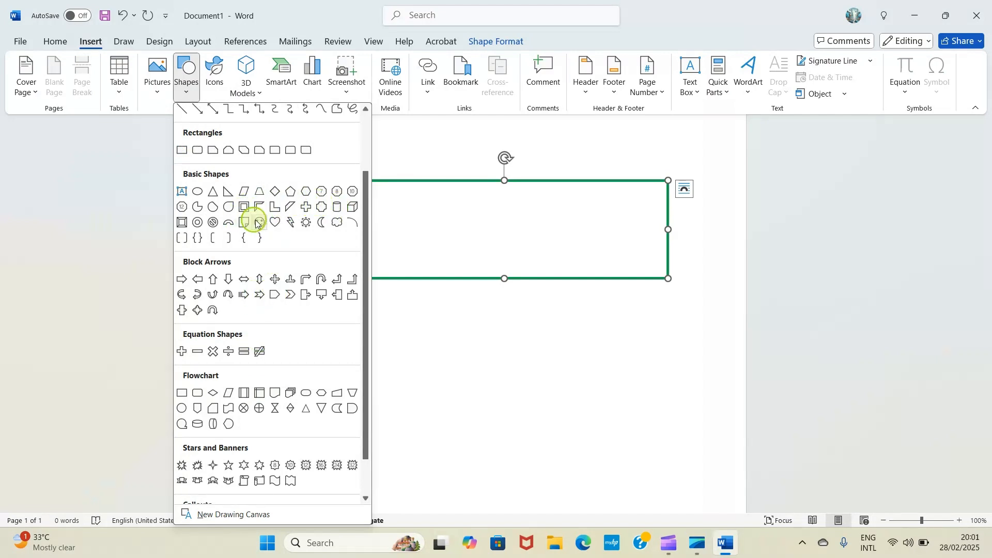
left_click(335, 210)
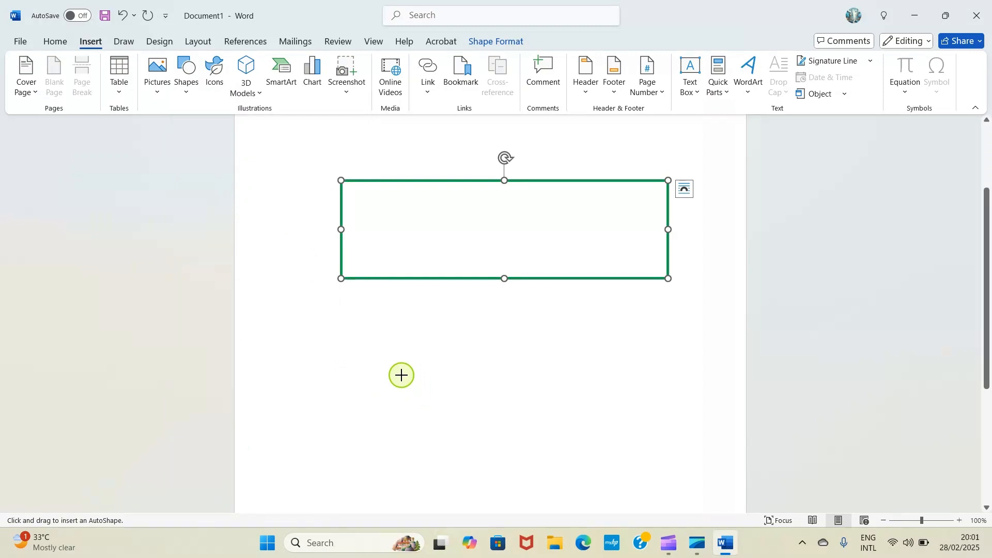
left_click_drag(402, 375, 544, 498)
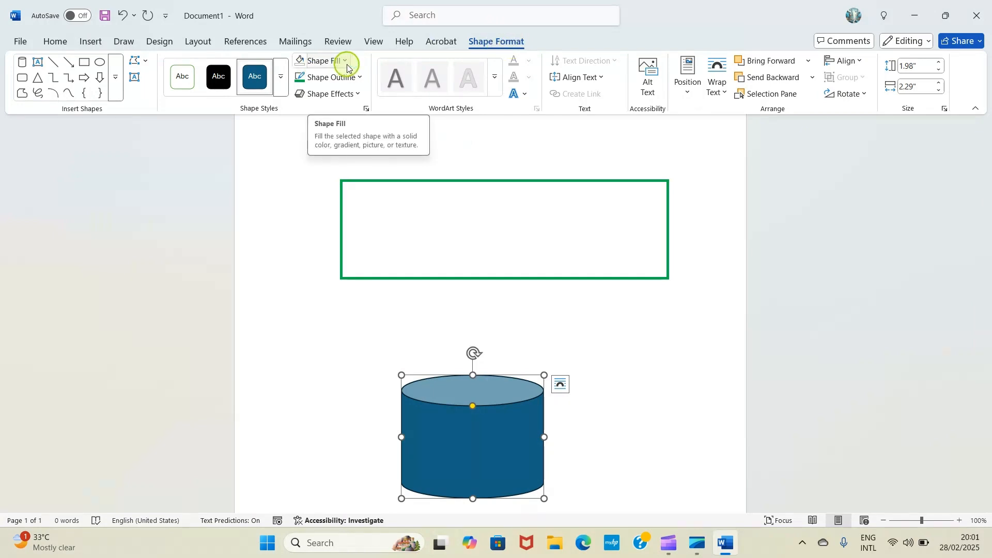
- Apply the inner shadow effect for the bottom-right edge to the cylinder
left_click(355, 94)
left_click(357, 97)
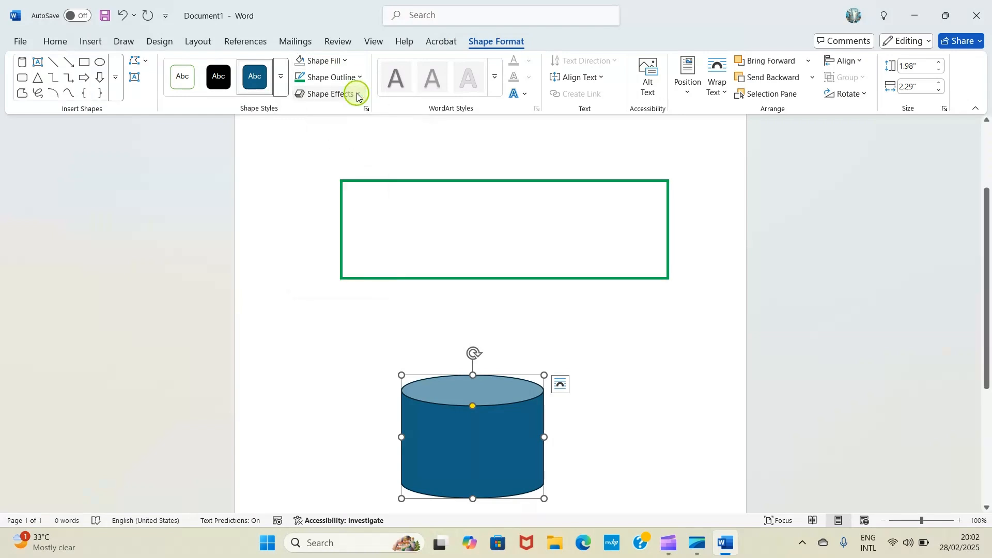
left_click(357, 96)
mouse_move(324, 146)
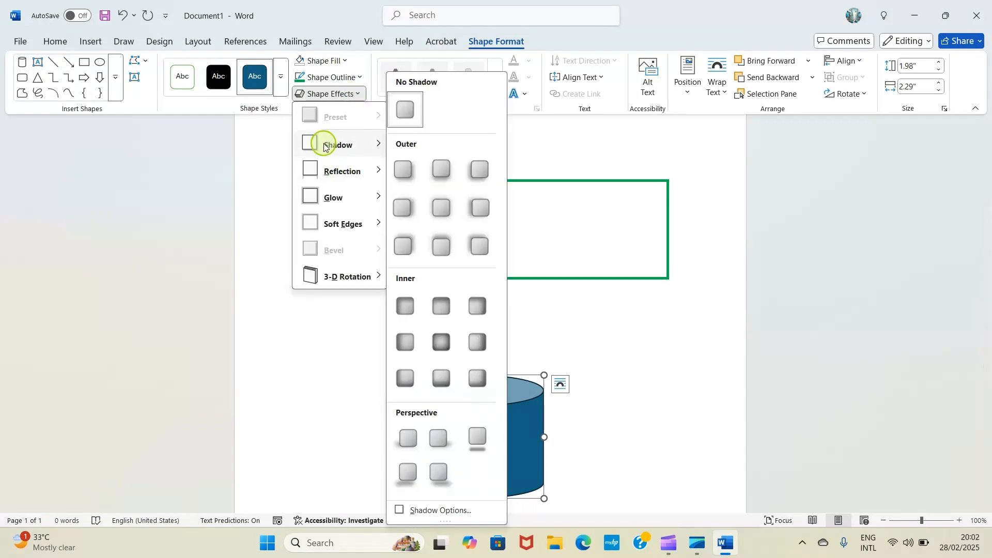
left_click(477, 378)
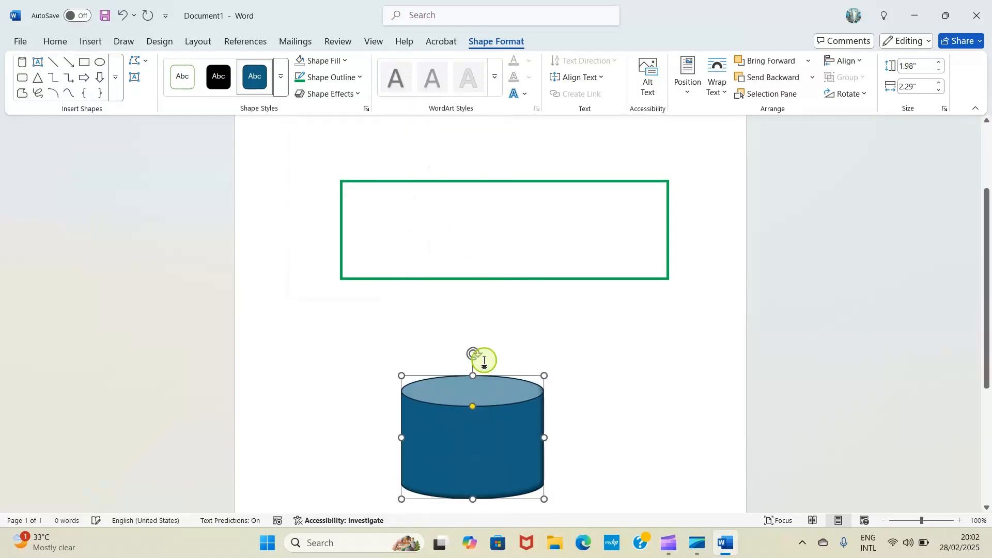